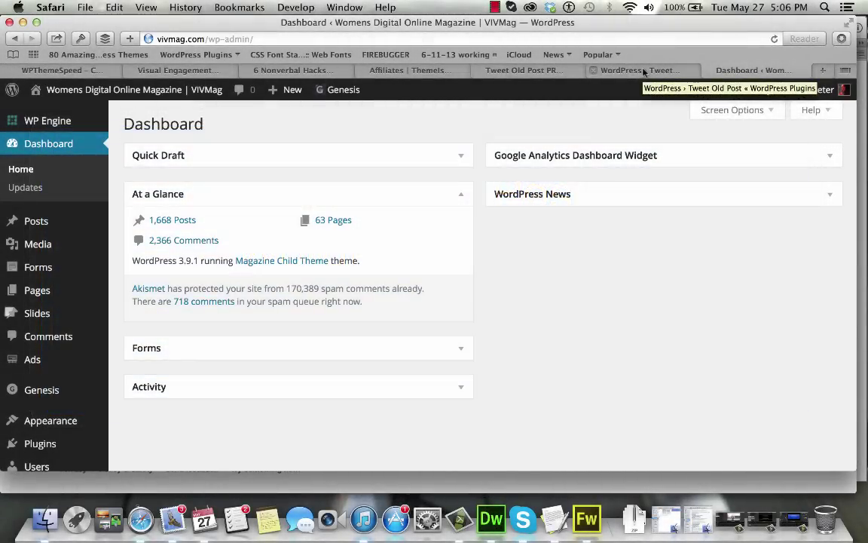
Step: Scroll down the VivMag WordPress admin dashboard
scroll(450, 200, "down", 5)
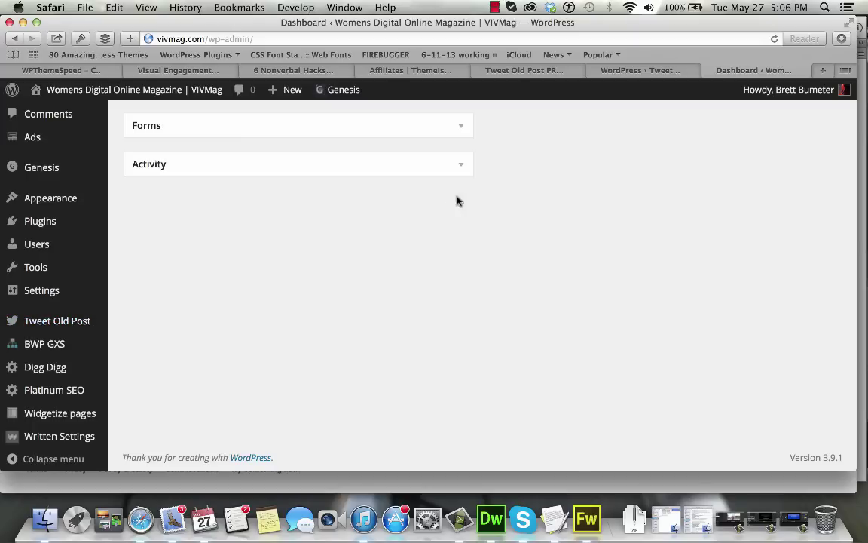
Step: Read the Tweet Old Post directory page (description, ratings, changelog), then return to the banner
left_click(636, 77)
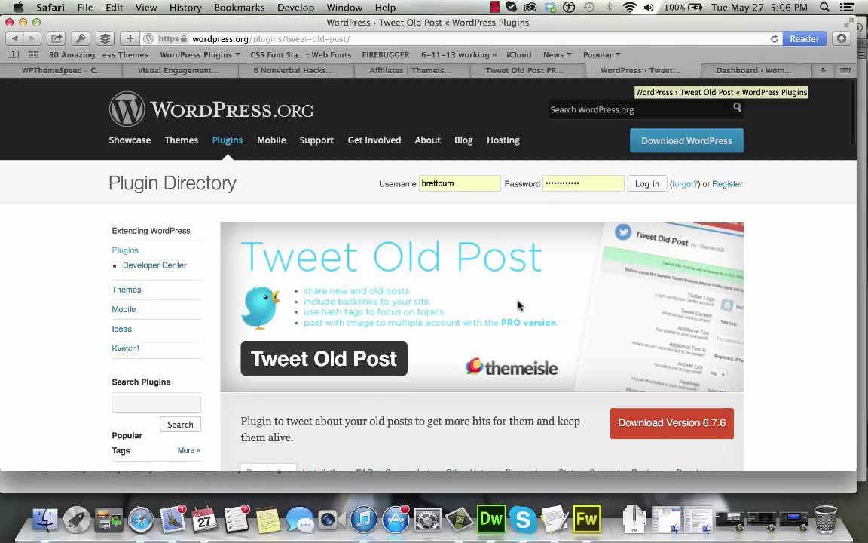
scroll(517, 305, "down", 3)
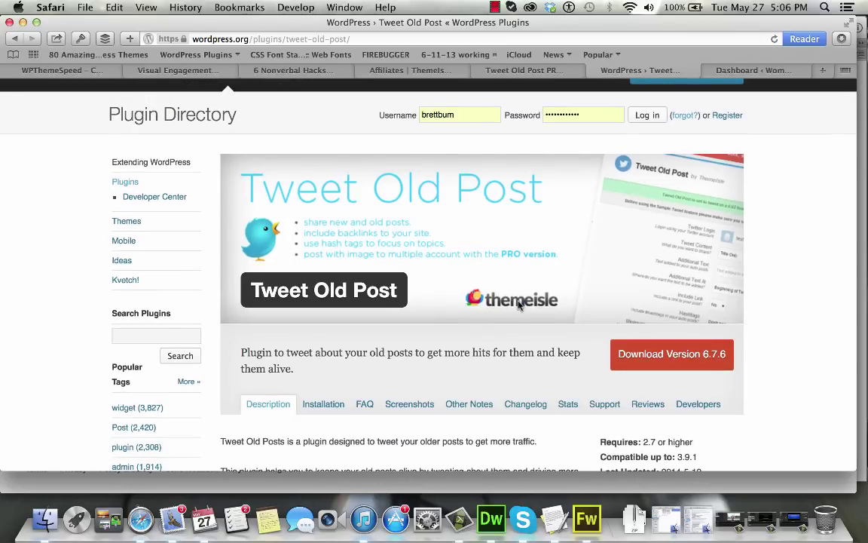
scroll(518, 304, "down", 5)
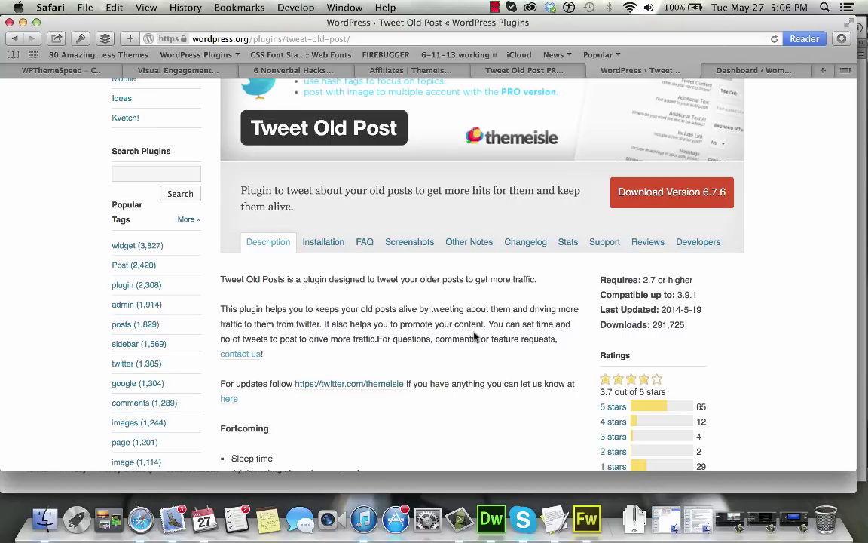
scroll(474, 337, "down", 5)
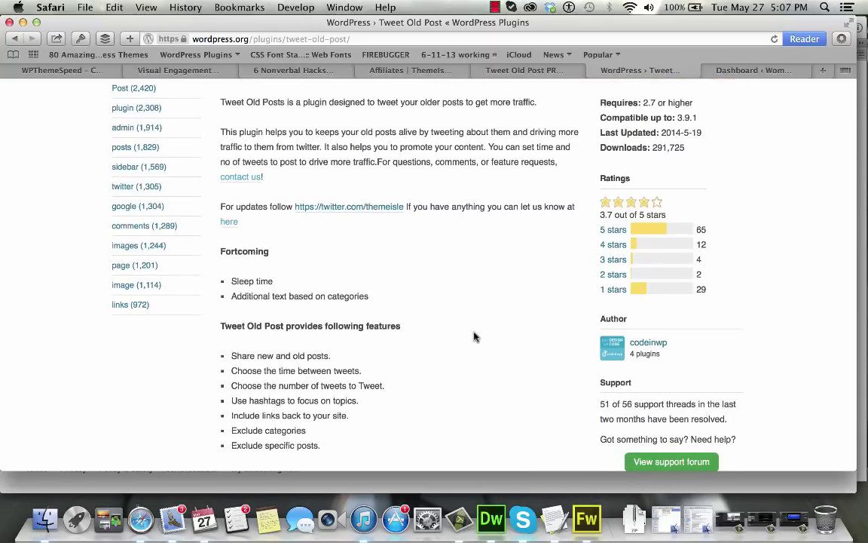
scroll(474, 337, "down", 5)
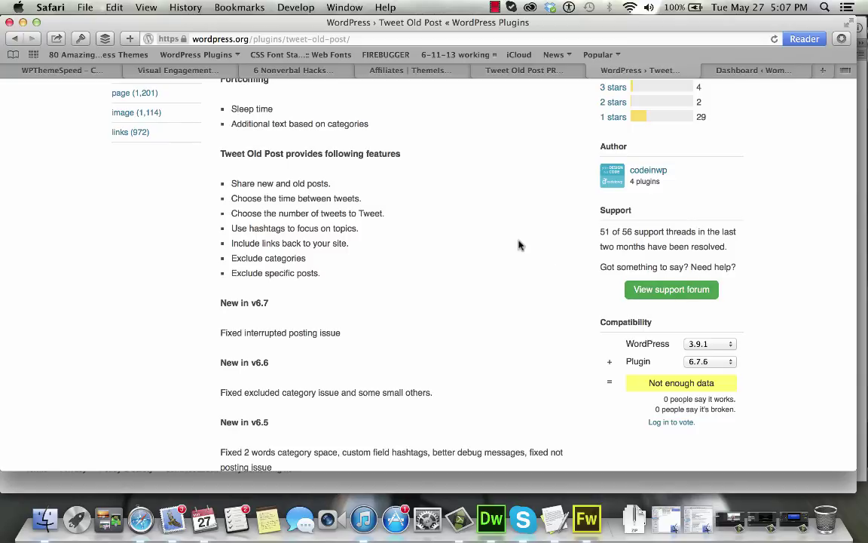
scroll(518, 245, "up", 10)
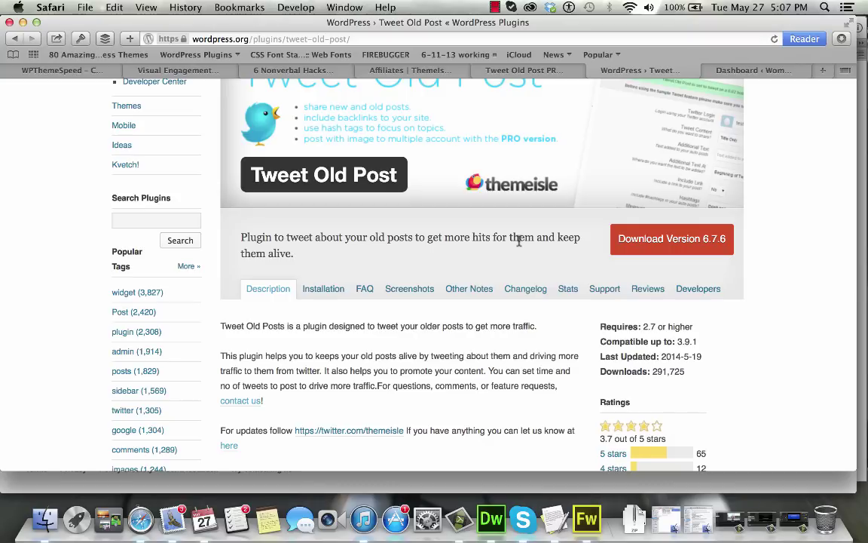
Step: Go back to the VivMag dashboard and reveal the Tweet Old Post sidebar flyout menu
left_click(710, 70)
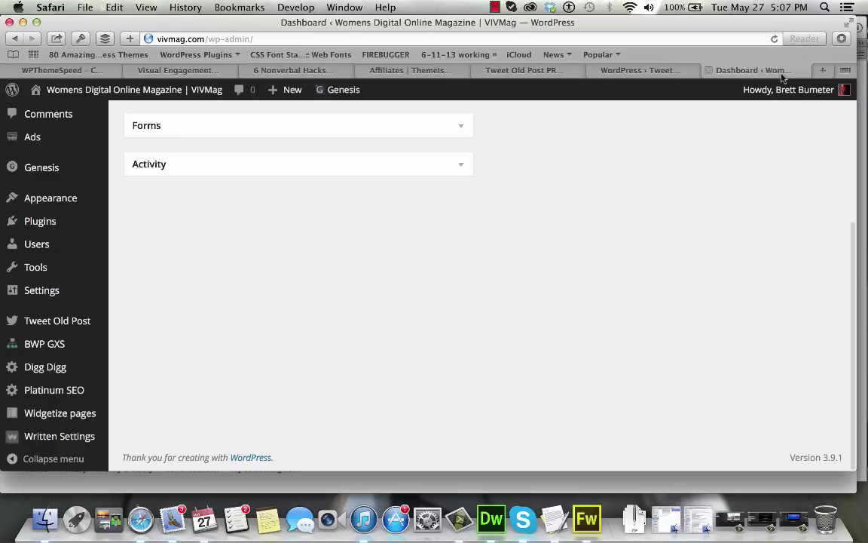
scroll(150, 306, "up", 5)
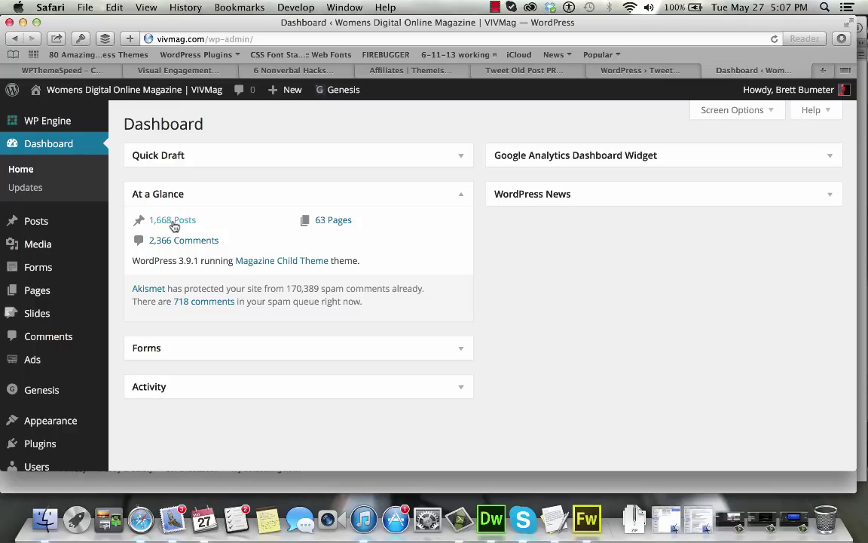
scroll(126, 315, "down", 5)
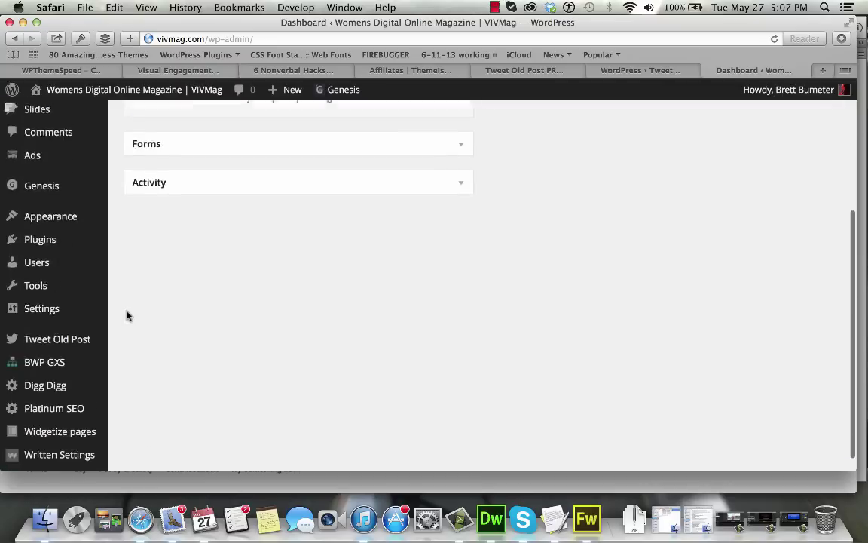
mouse_move(83, 327)
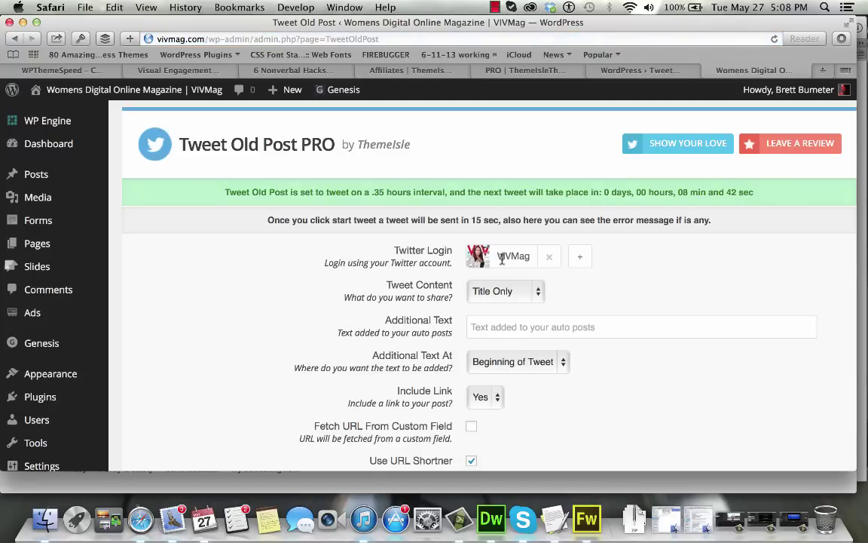
Step: Keep the Tweet Content setting at Title Only
scroll(621, 281, "down", 3)
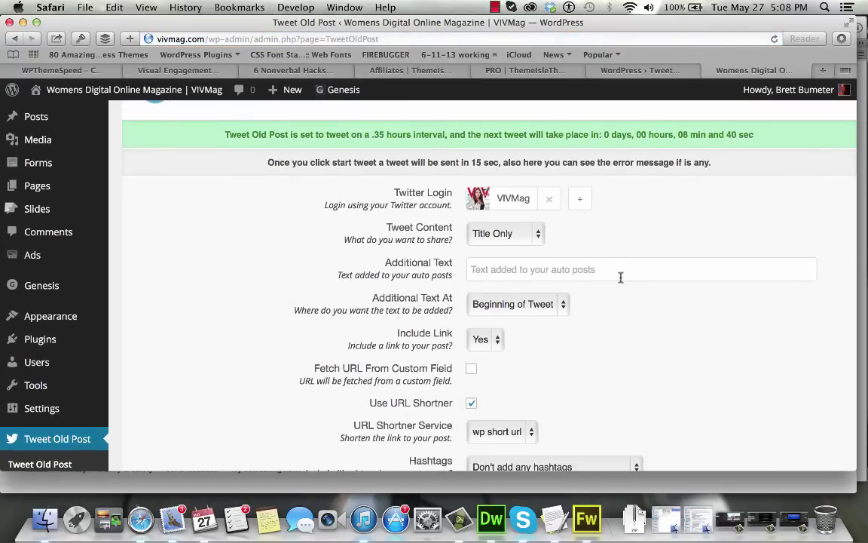
scroll(621, 278, "down", 2)
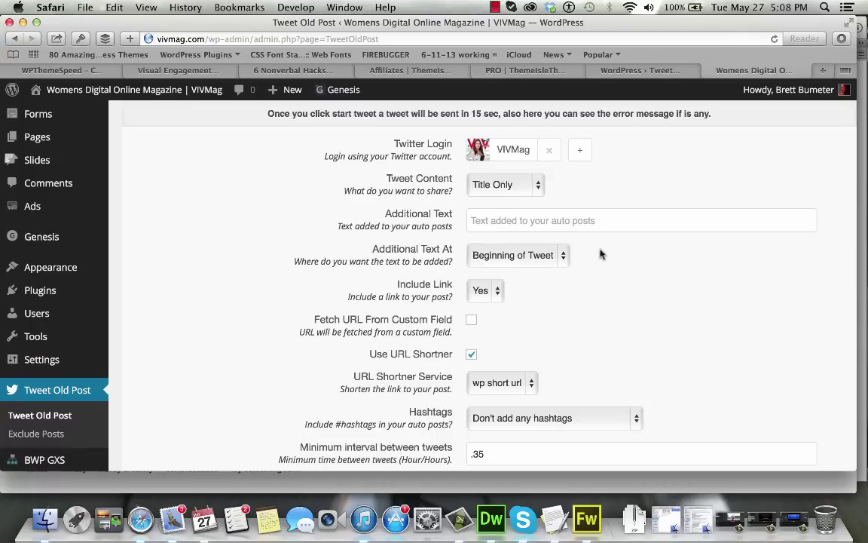
left_click(539, 186)
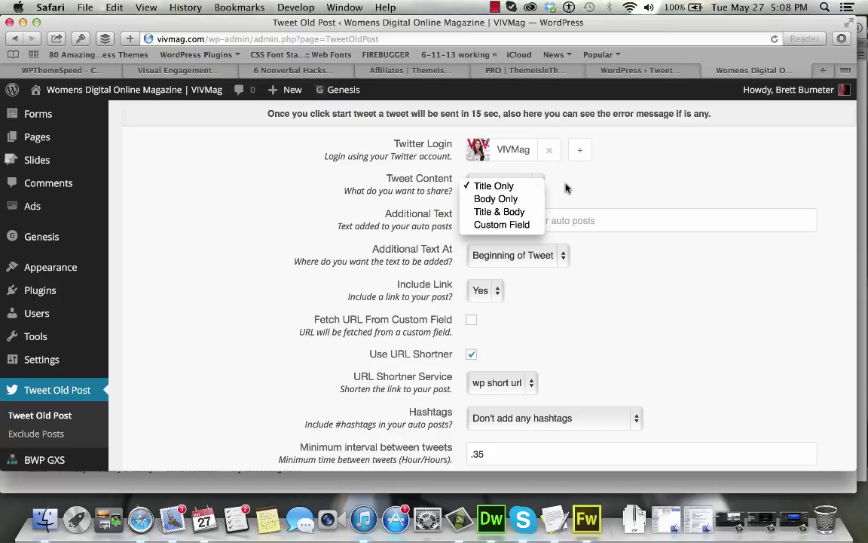
left_click(566, 188)
scroll(625, 275, "down", 2)
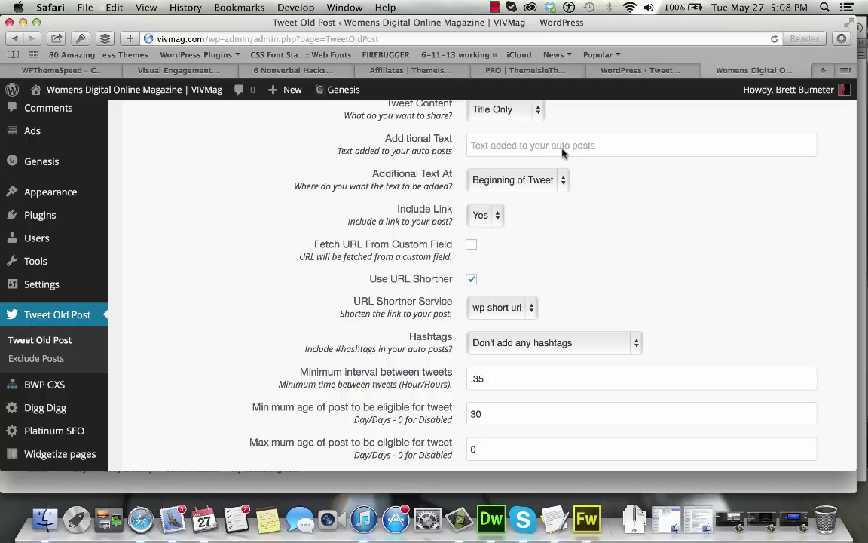
scroll(607, 219, "up", 2)
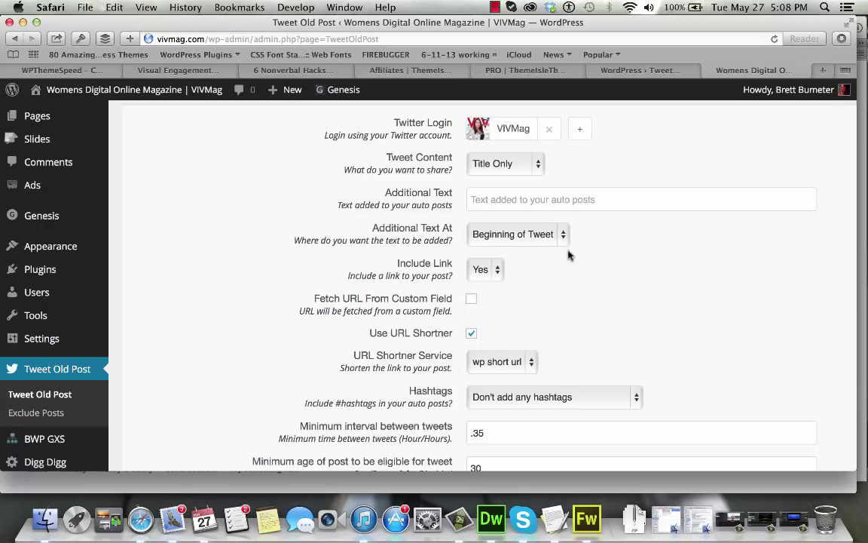
Step: Keep Include Link at Yes with wp short url as the URL shortener
left_click(499, 276)
left_click(498, 274)
scroll(558, 281, "down", 3)
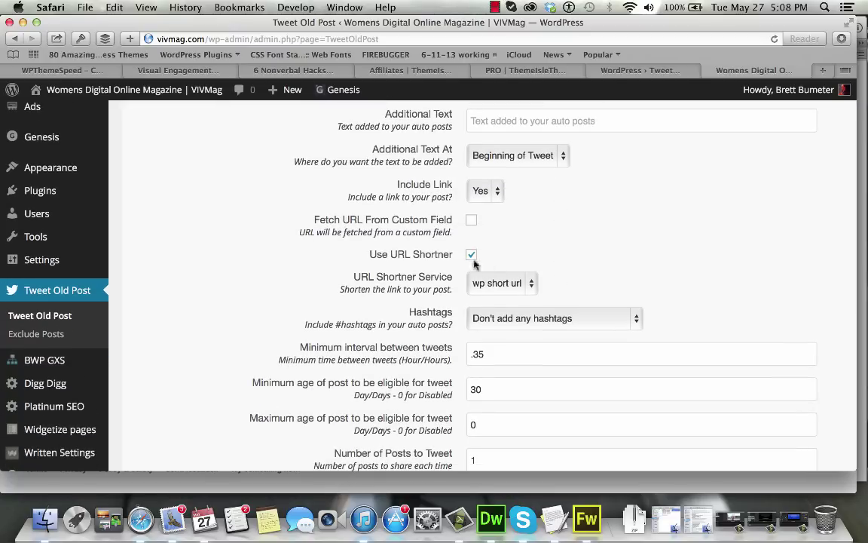
left_click(533, 283)
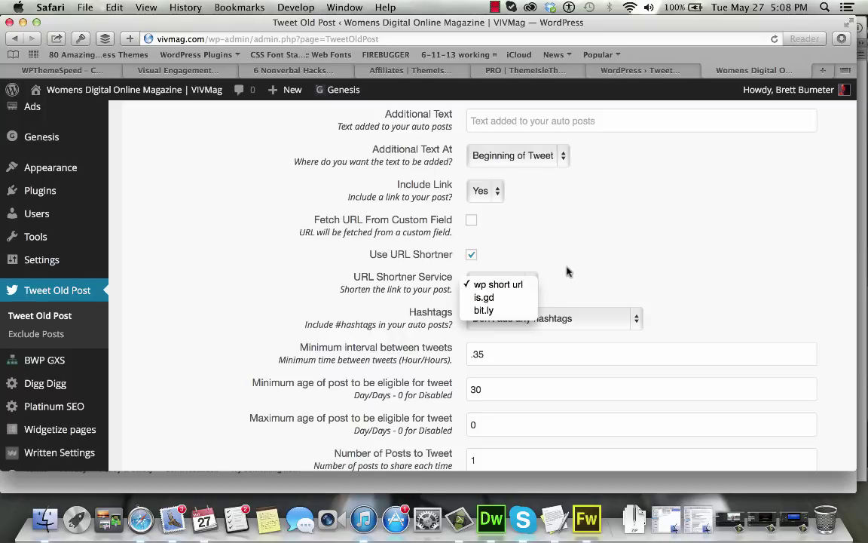
left_click(568, 271)
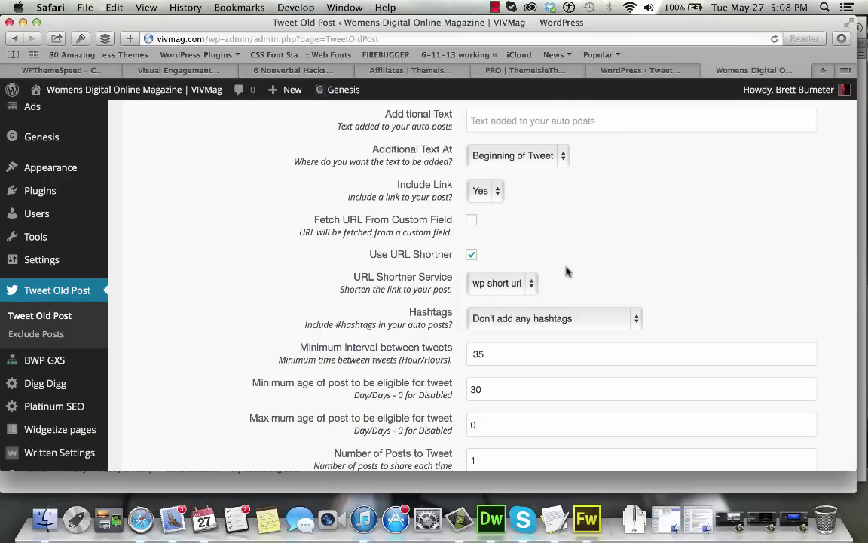
scroll(568, 272, "down", 5)
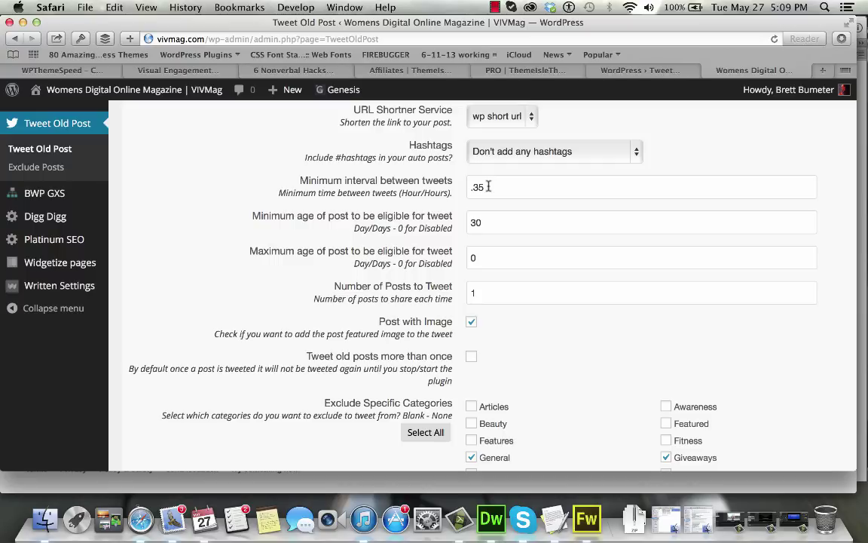
Step: Reload the settings page and highlight the next-tweet countdown of 7 minutes 30 seconds
key("Return")
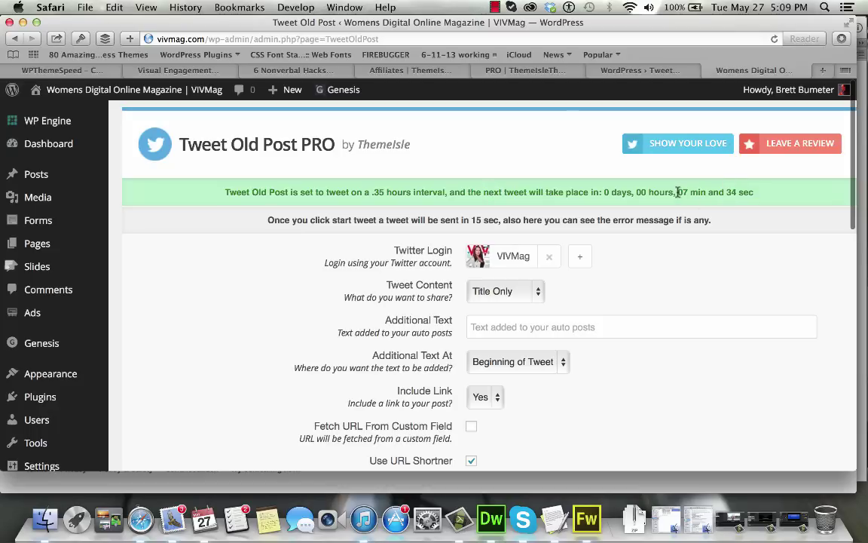
left_click_drag(677, 191, 752, 191)
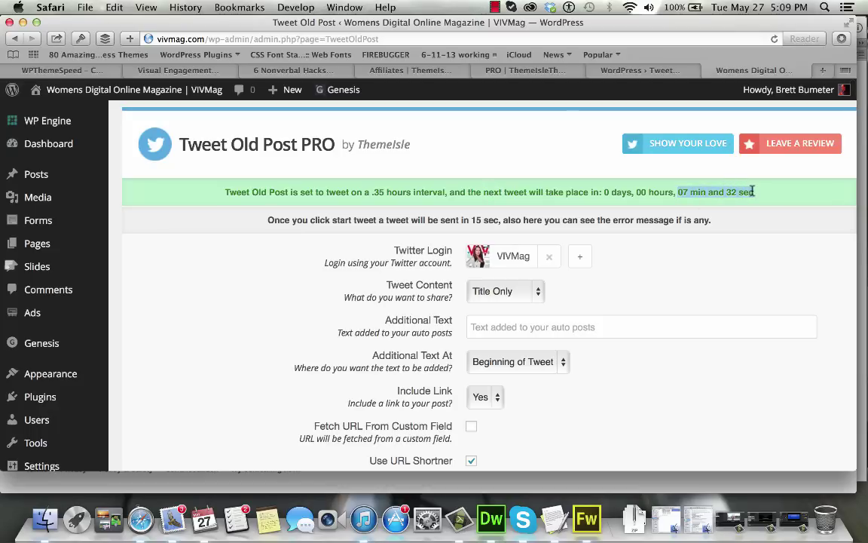
left_click(793, 236)
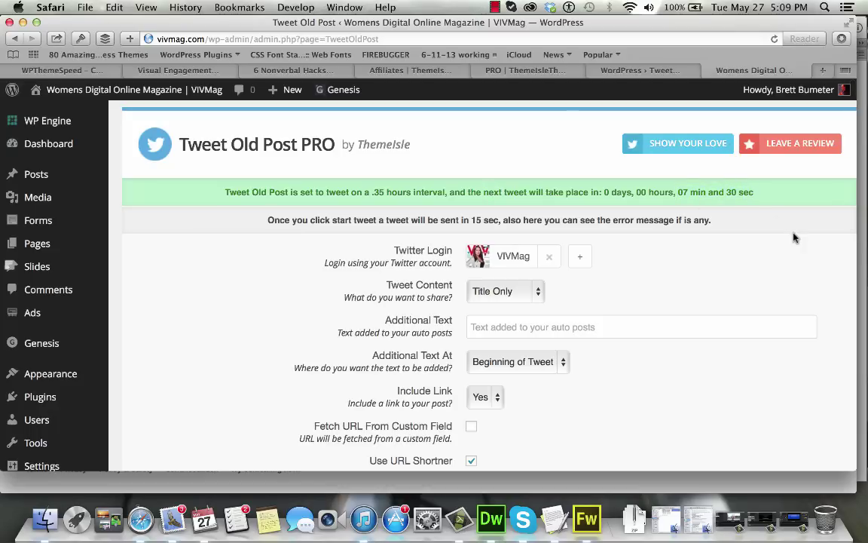
Step: Check the Post with Image and Exclude Specific Categories settings, then go to Exclude Posts
scroll(792, 237, "down", 10)
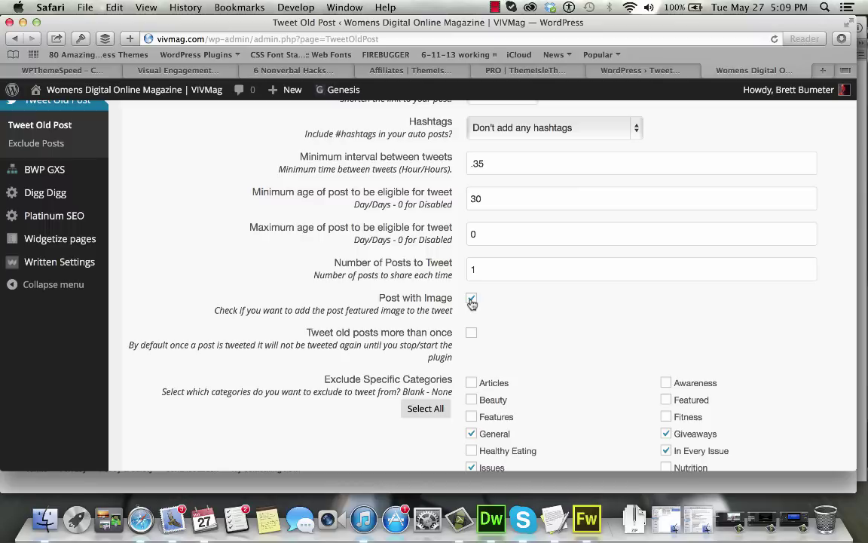
scroll(558, 322, "down", 5)
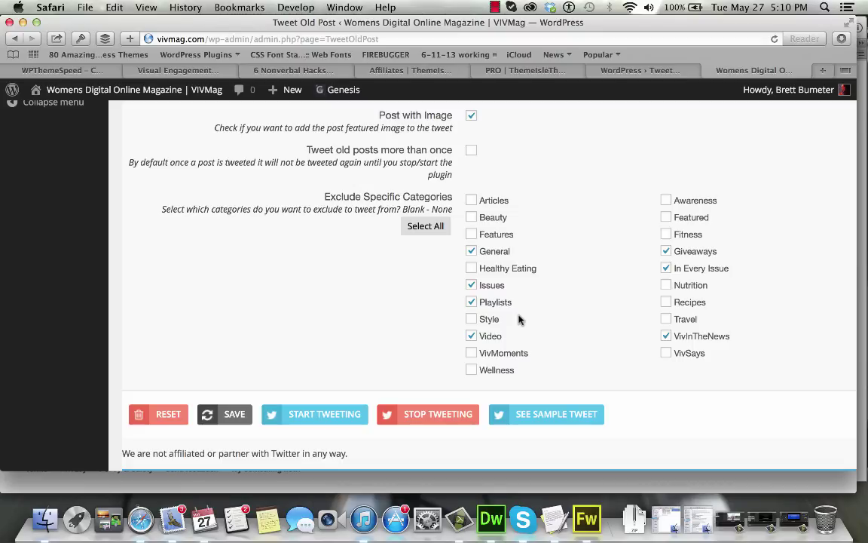
scroll(518, 319, "up", 15)
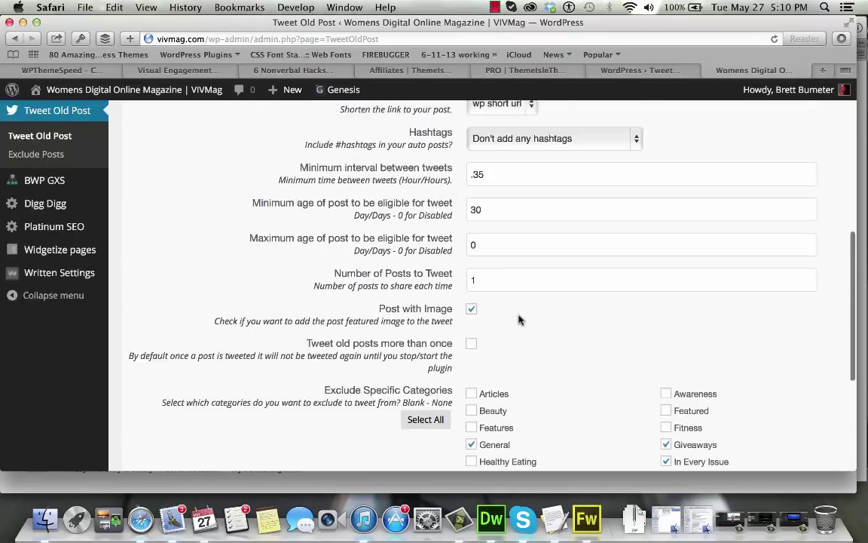
scroll(519, 320, "down", 3)
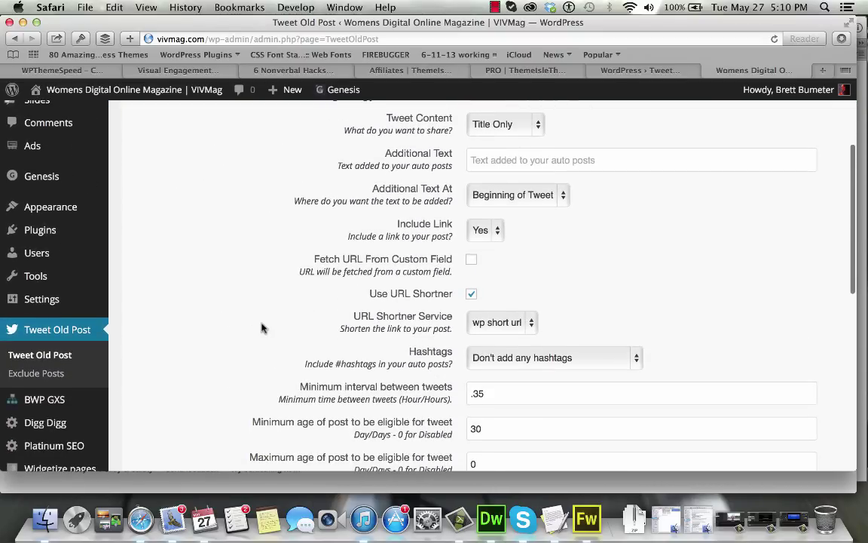
left_click(36, 373)
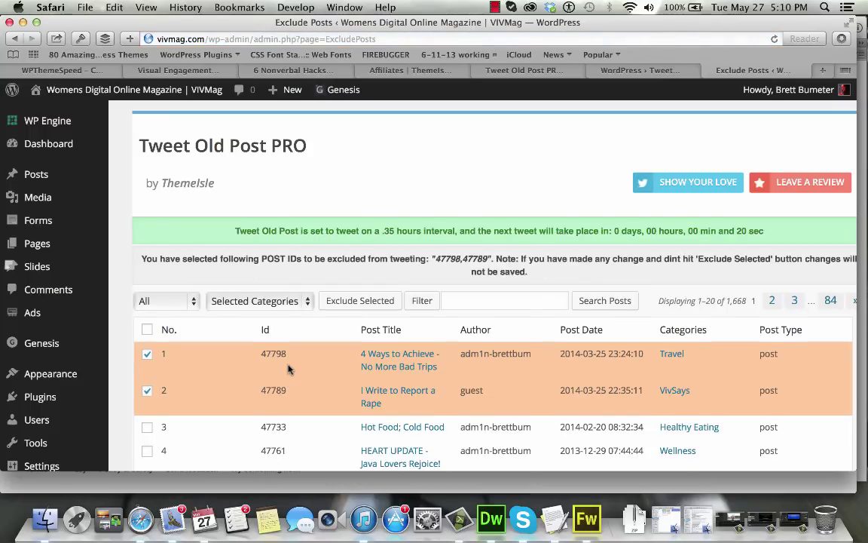
scroll(287, 368, "down", 5)
scroll(287, 368, "down", 3)
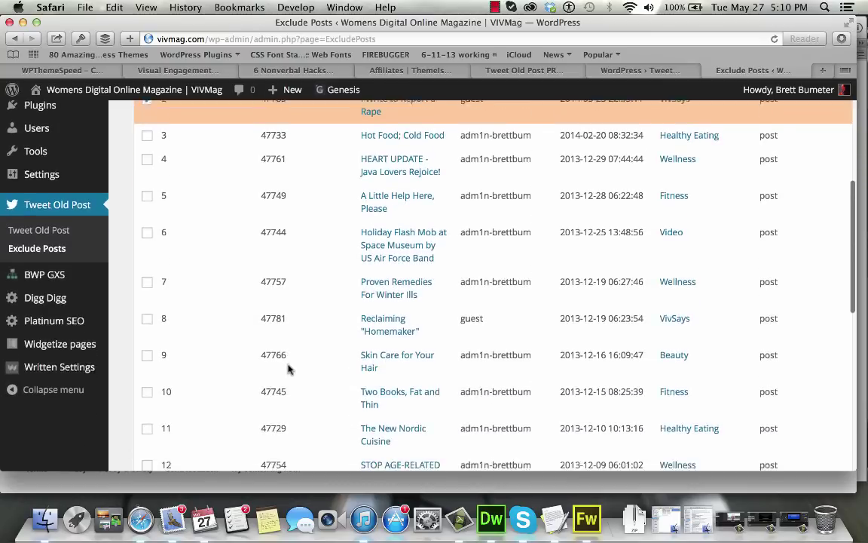
scroll(287, 369, "down", 4)
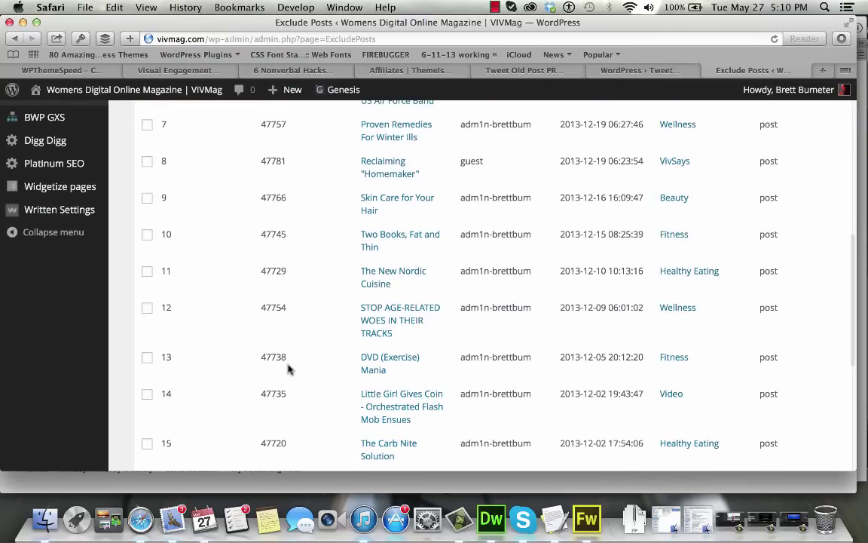
scroll(288, 368, "down", 7)
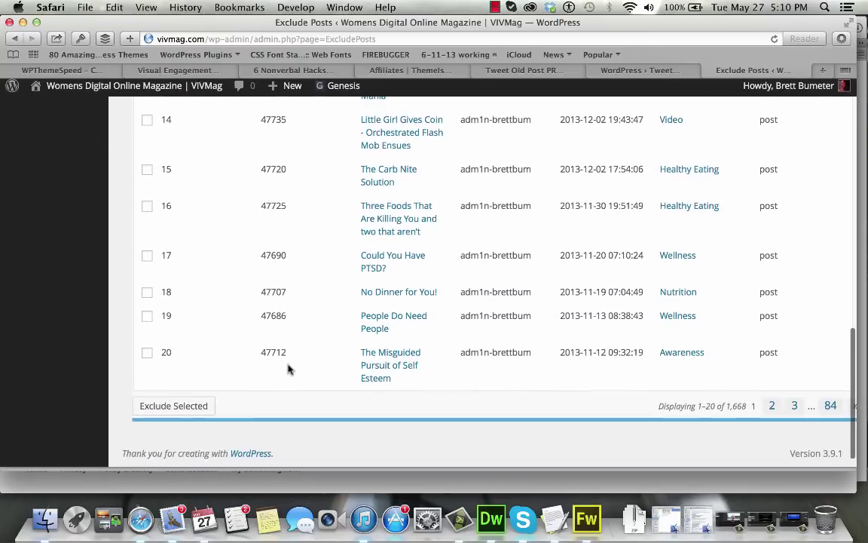
scroll(287, 368, "up", 15)
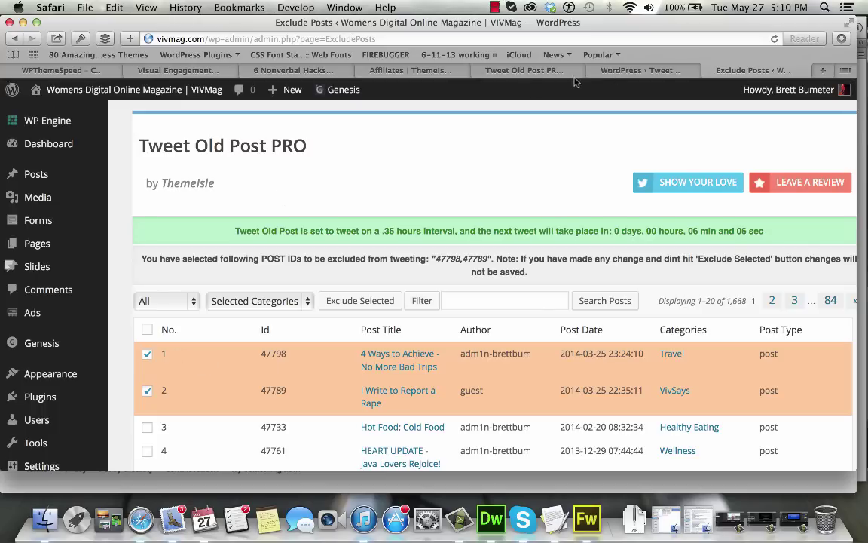
Step: Load twitter.com/vivmag/ in a new tab and browse its recent image tweets with vivmag.com links
key("super+t")
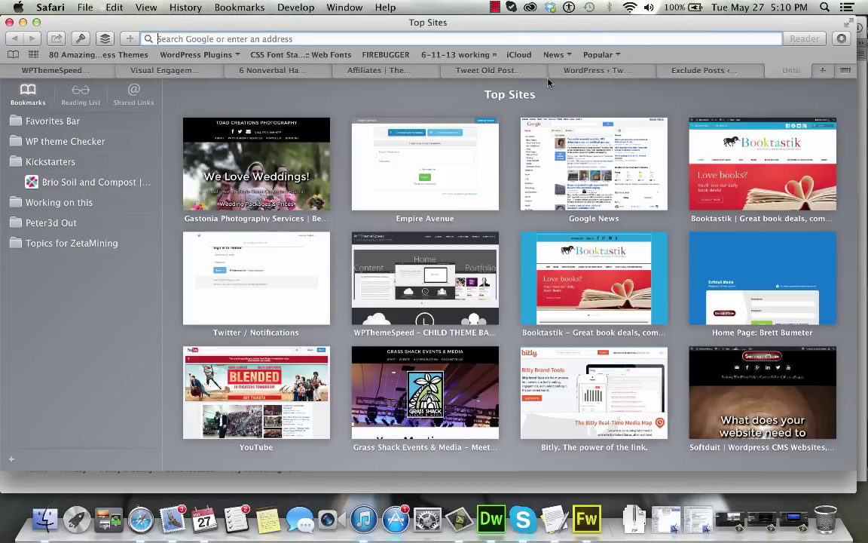
type("twitter.com/viv")
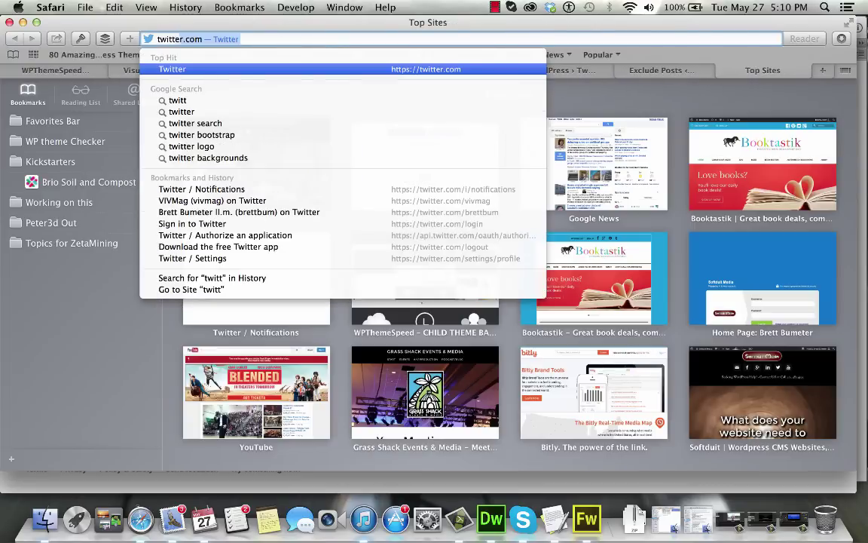
type("mag/")
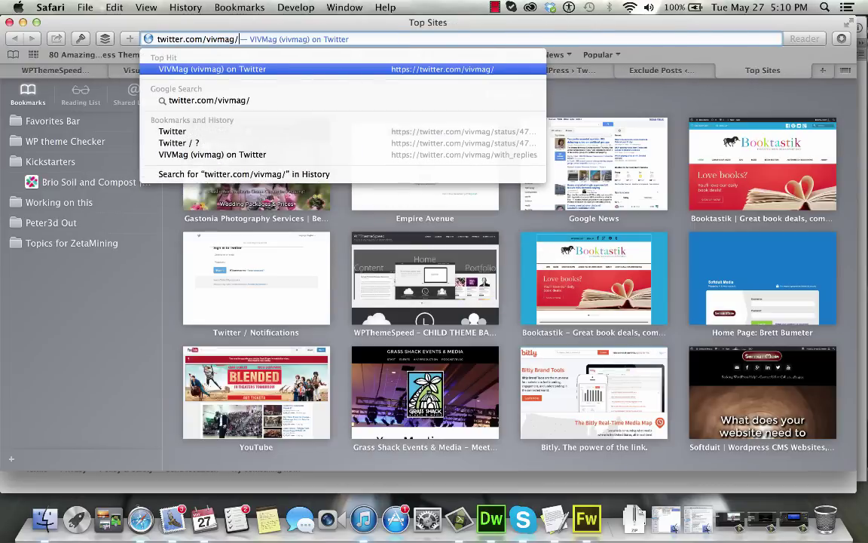
key("Return")
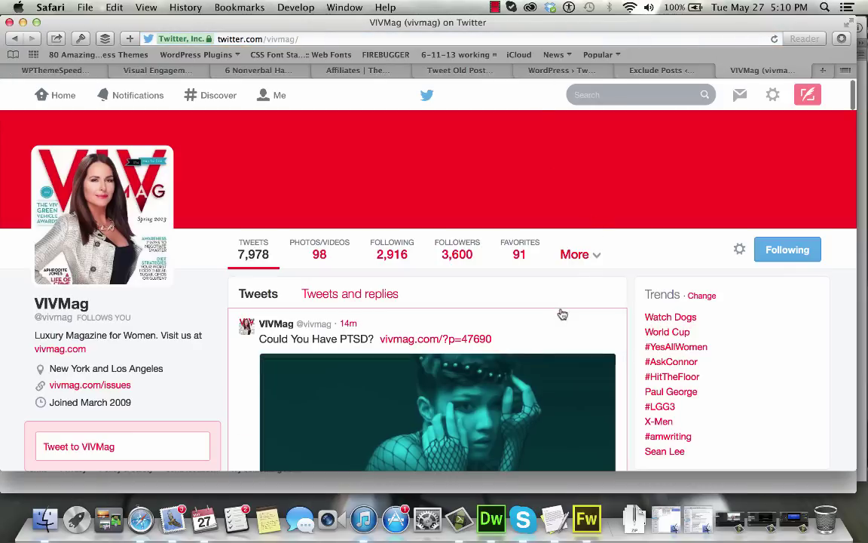
scroll(560, 311, "down", 3)
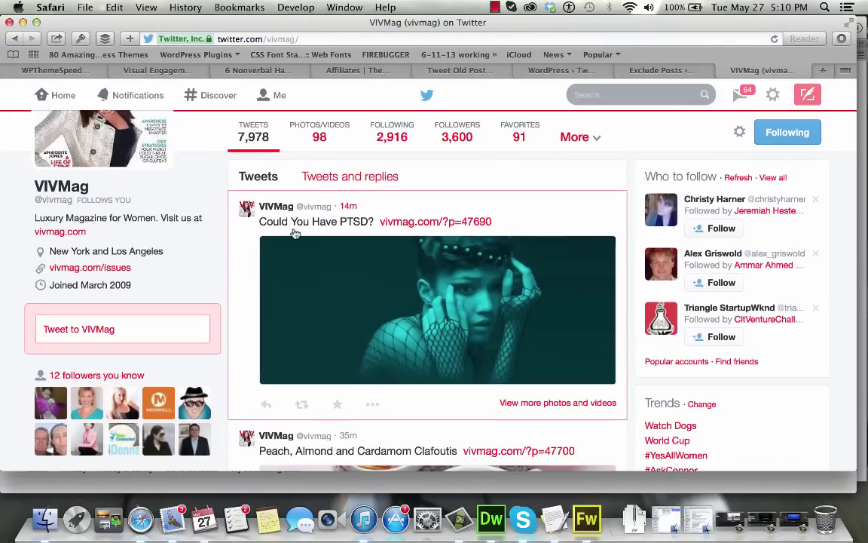
scroll(533, 396, "down", 6)
scroll(535, 396, "down", 10)
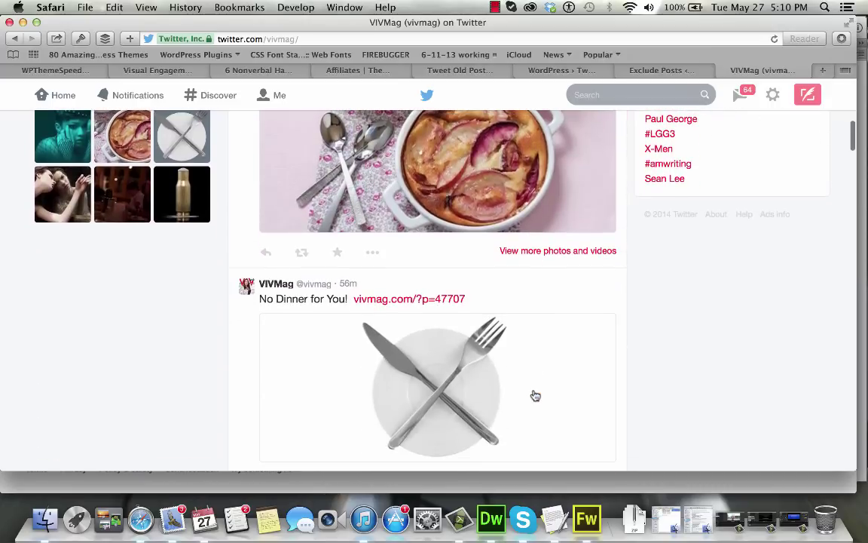
scroll(534, 391, "down", 6)
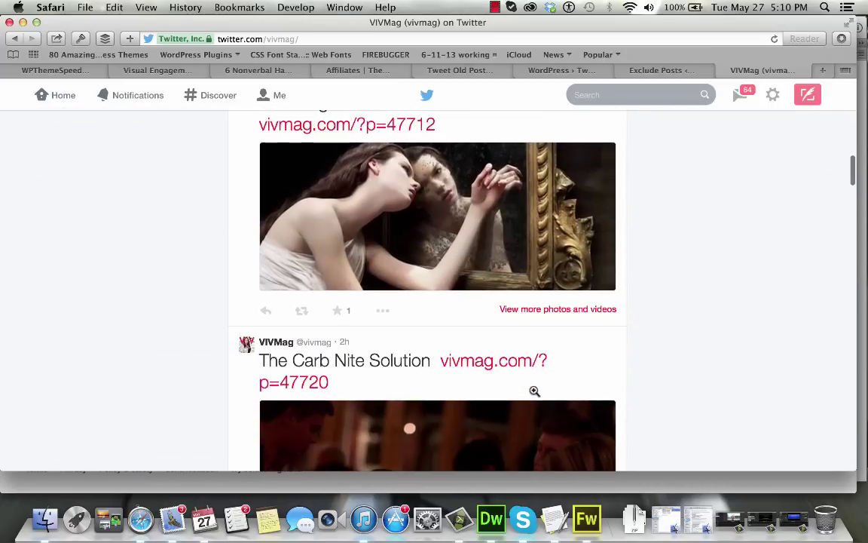
scroll(535, 396, "down", 12)
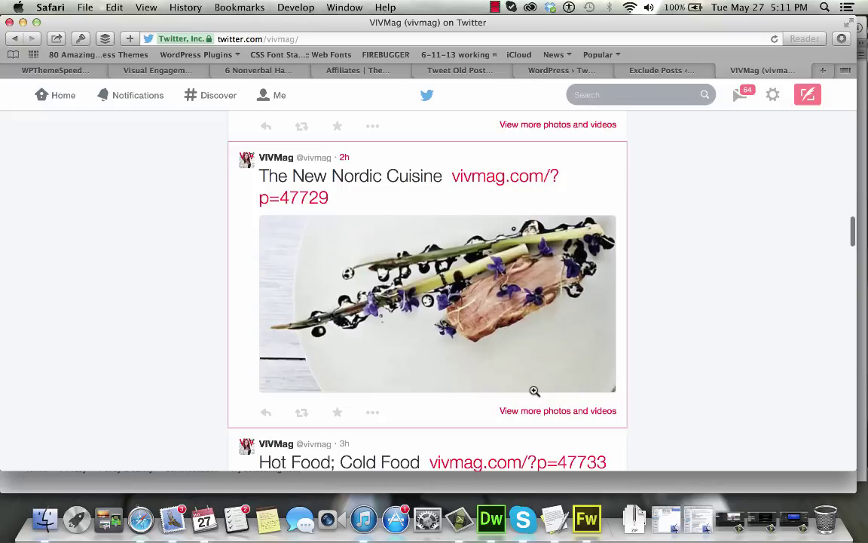
scroll(535, 395, "down", 6)
scroll(534, 391, "down", 13)
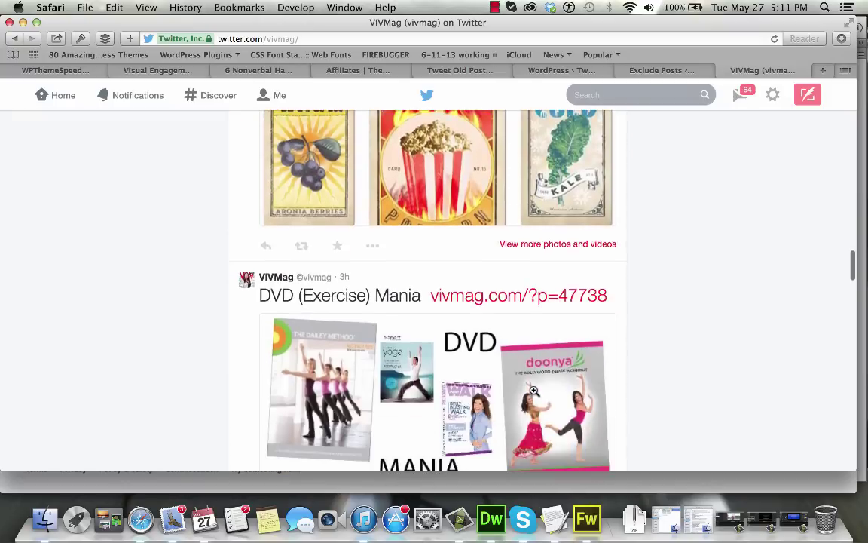
scroll(534, 391, "up", 7)
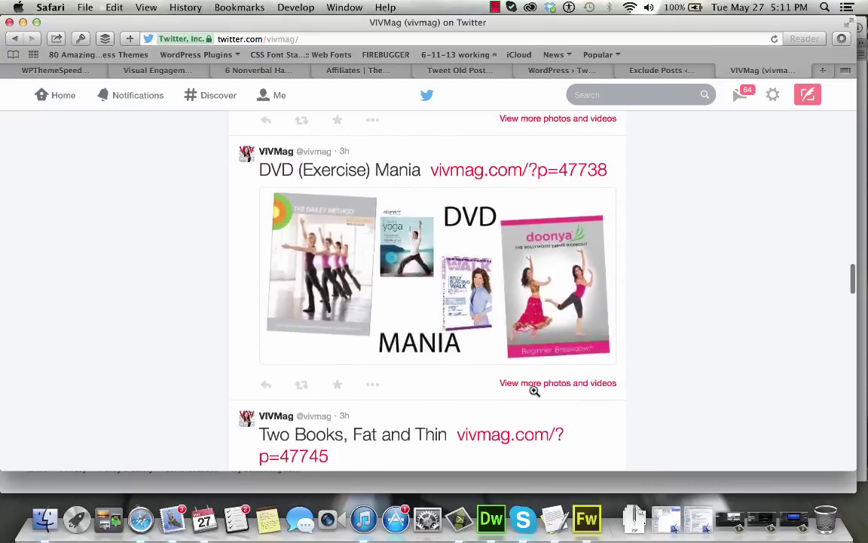
scroll(535, 391, "down", 19)
scroll(535, 391, "down", 2)
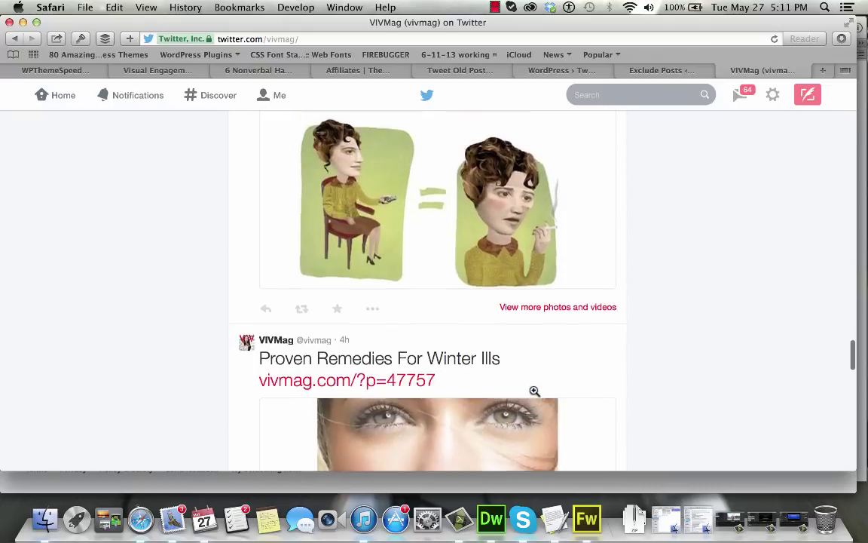
scroll(535, 391, "up", 17)
scroll(534, 391, "up", 20)
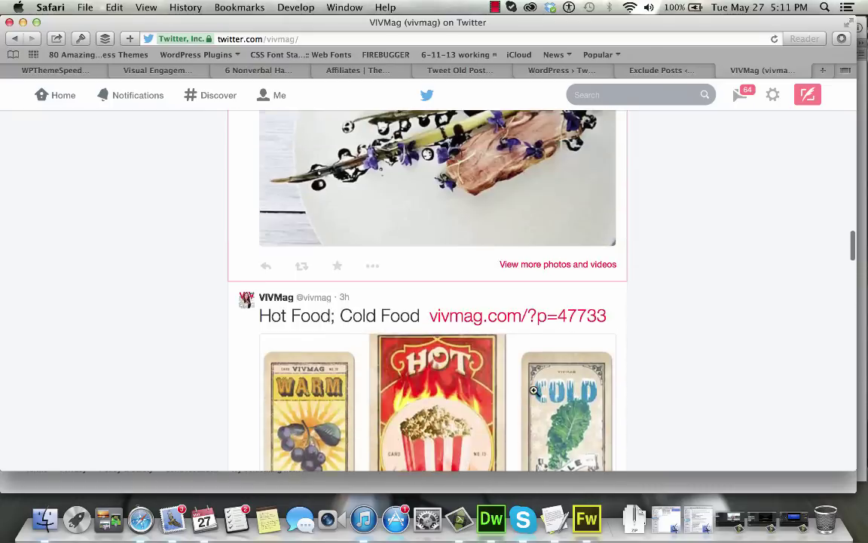
scroll(535, 391, "up", 8)
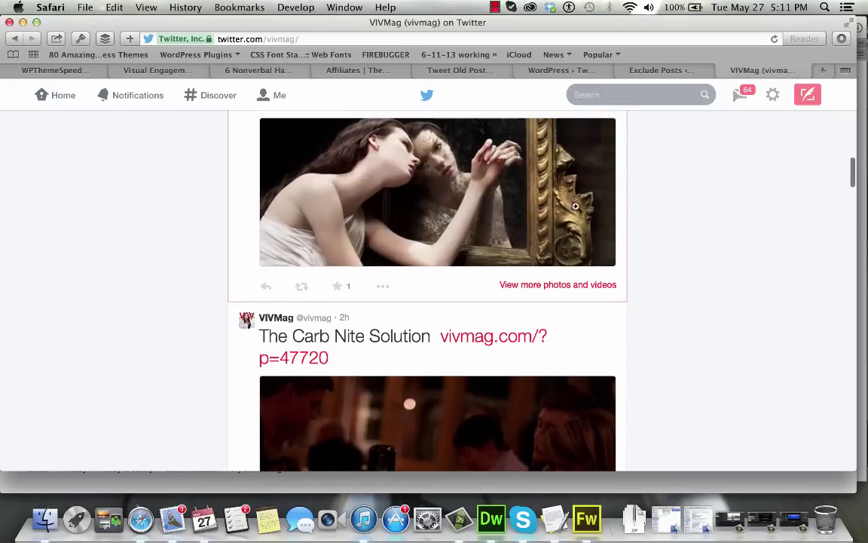
Step: On ThemeIsle's Tweet Old Post PRO page, find 'Tweet with image' in the $9.99 PRO vs FREE table
left_click(573, 73)
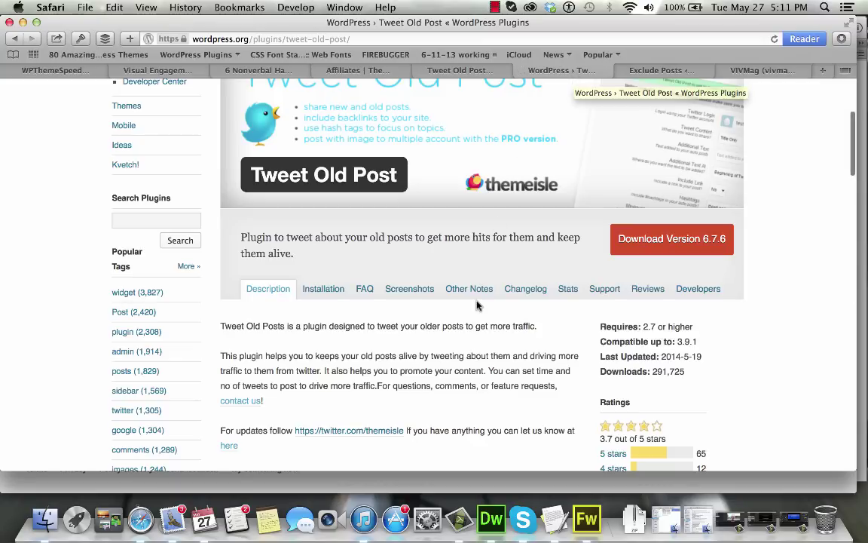
left_click(478, 73)
scroll(465, 339, "down", 3)
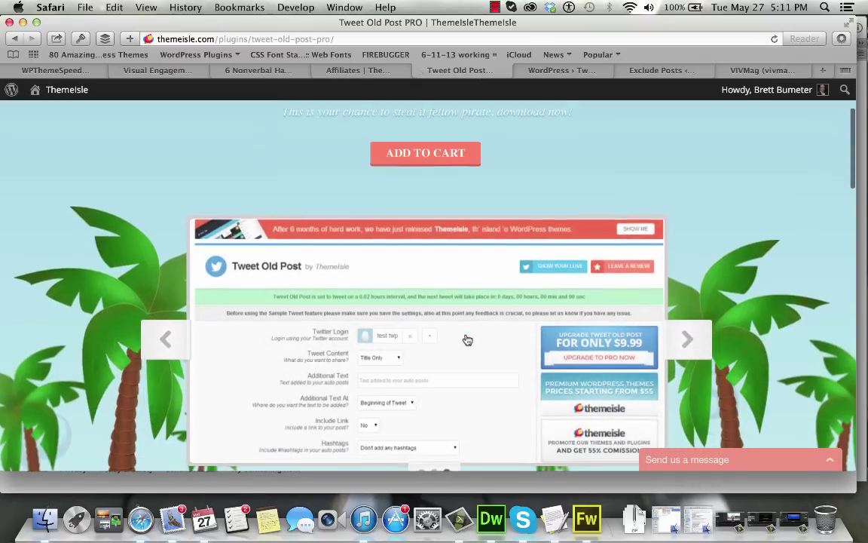
scroll(467, 340, "down", 3)
scroll(467, 340, "up", 3)
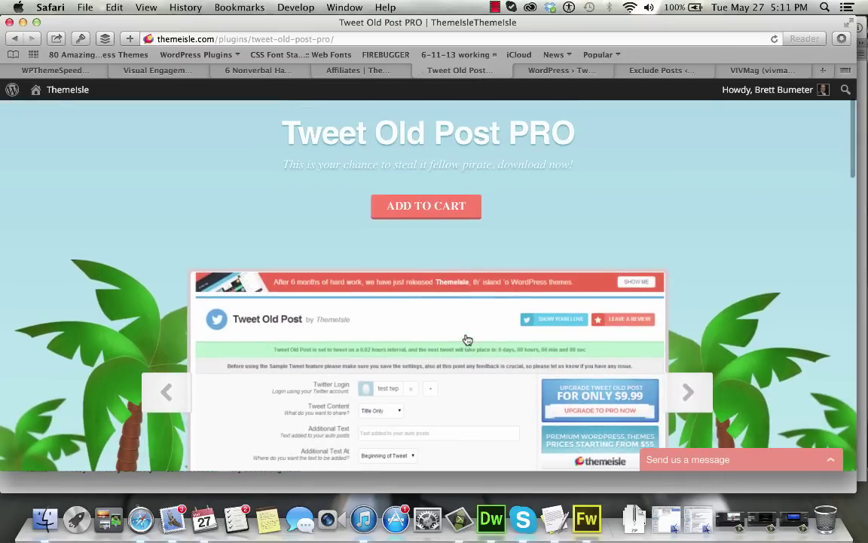
scroll(467, 340, "down", 3)
scroll(467, 340, "down", 10)
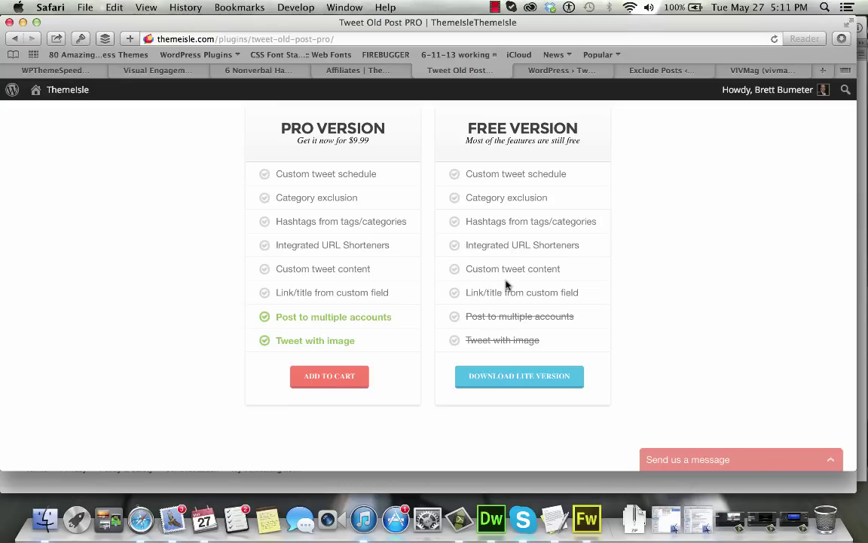
scroll(506, 285, "down", 2)
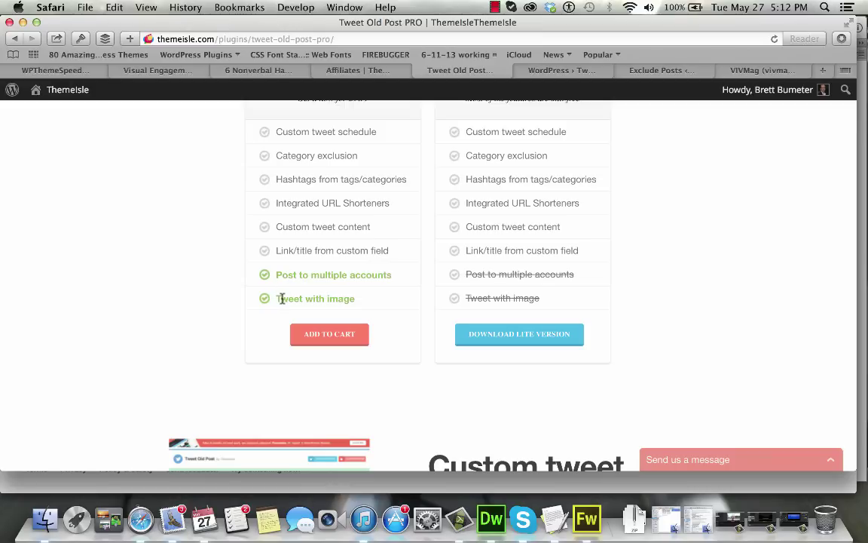
left_click_drag(280, 298, 359, 300)
left_click(357, 300)
scroll(530, 245, "up", 3)
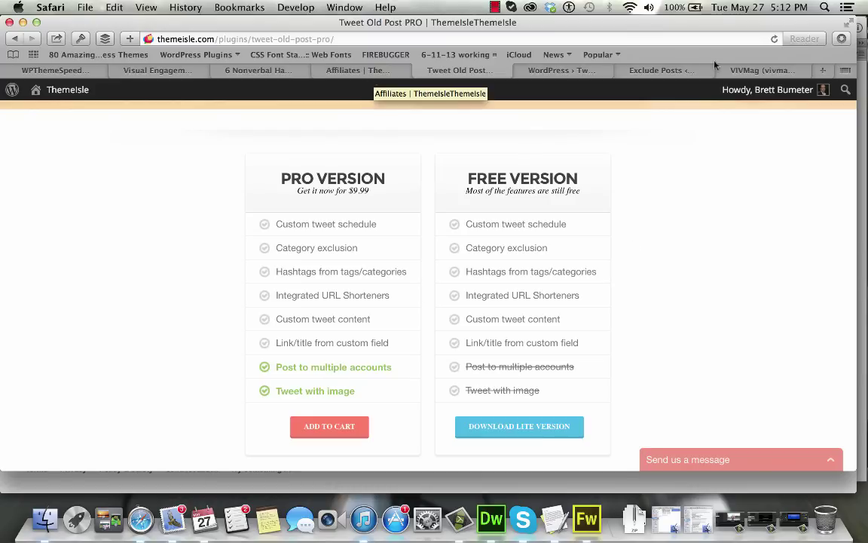
Step: Return to the VIVMag Twitter profile's top, showing the 'Could You Have PTSD?' tweet from 14m ago
left_click(752, 70)
scroll(595, 343, "down", 5)
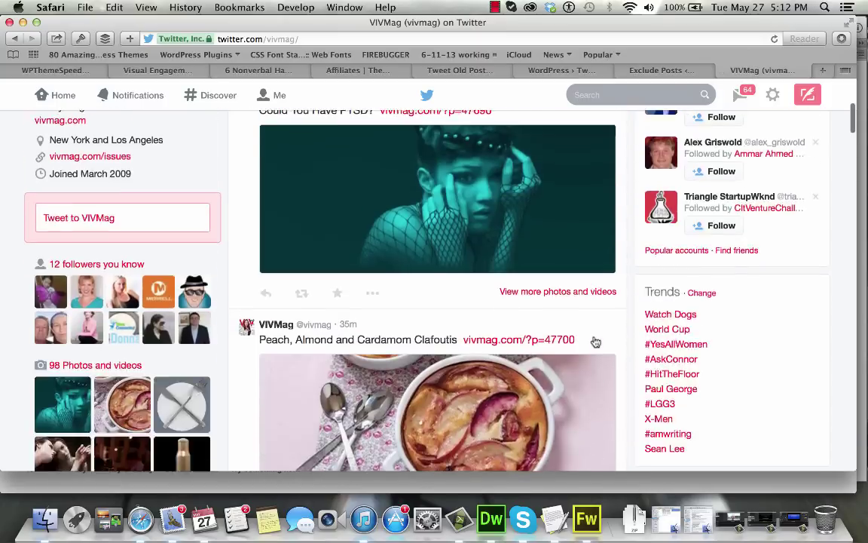
scroll(596, 342, "up", 5)
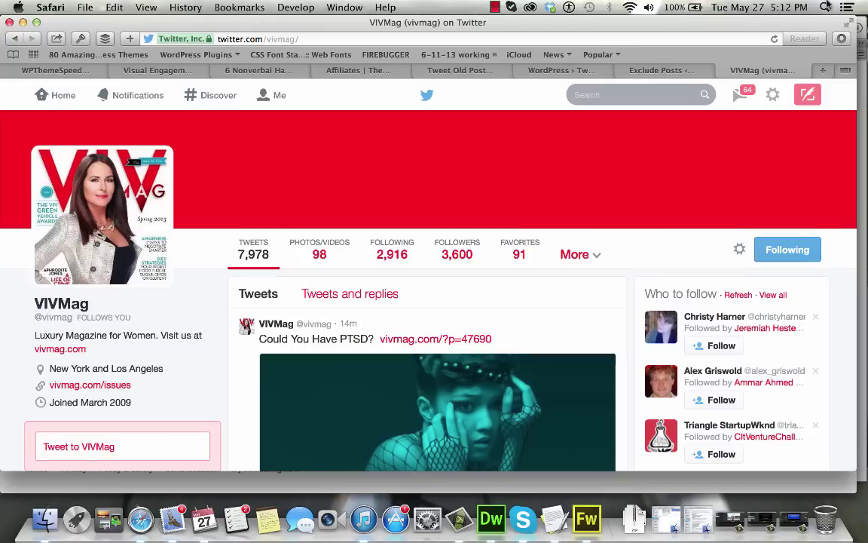
Step: Switch via the Exclude Posts tab to the WordPress.org Tweet Old Post page and skim its features
left_click(670, 73)
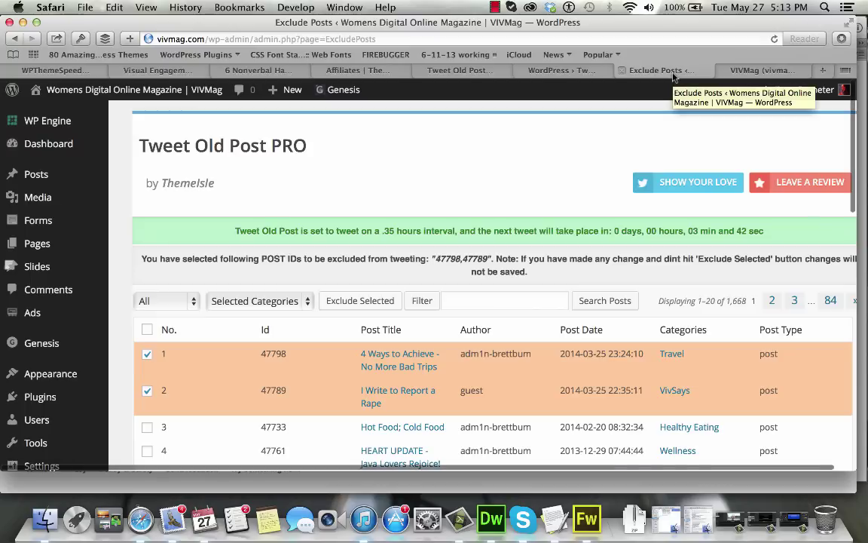
left_click(588, 72)
scroll(473, 326, "down", 5)
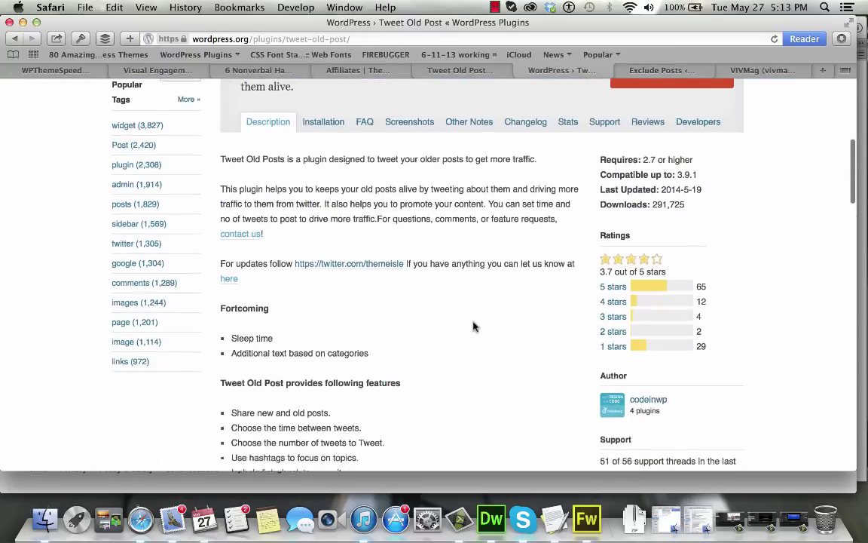
scroll(473, 326, "down", 4)
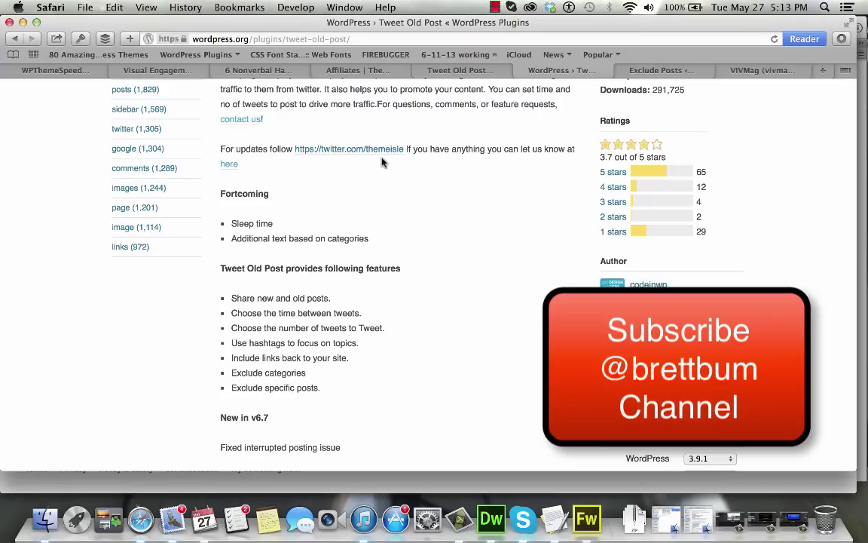
scroll(530, 294, "up", 15)
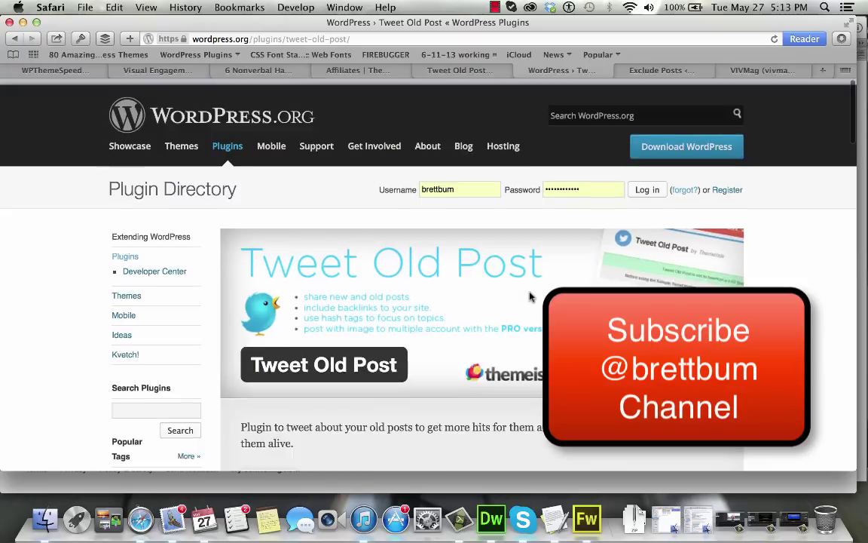